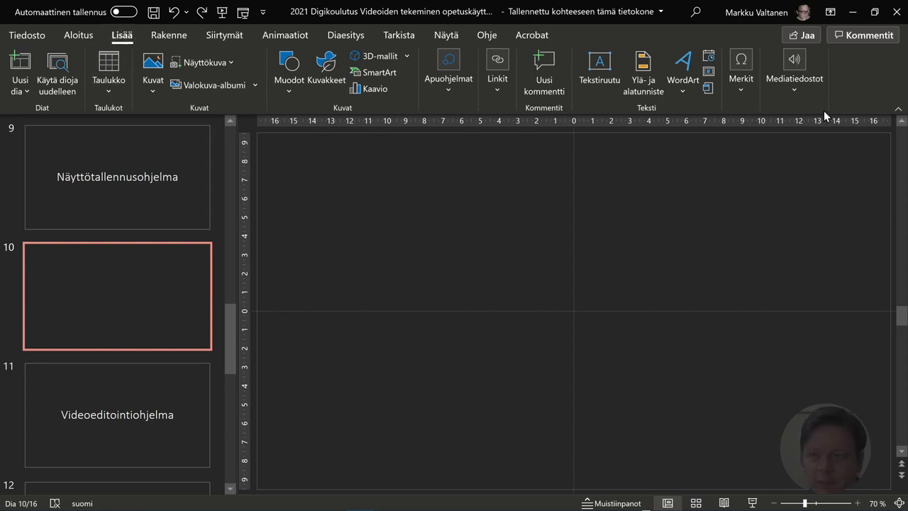
Open the Mediatiedostot dropdown on the Lisää tab for the empty slide 10.
click(803, 92)
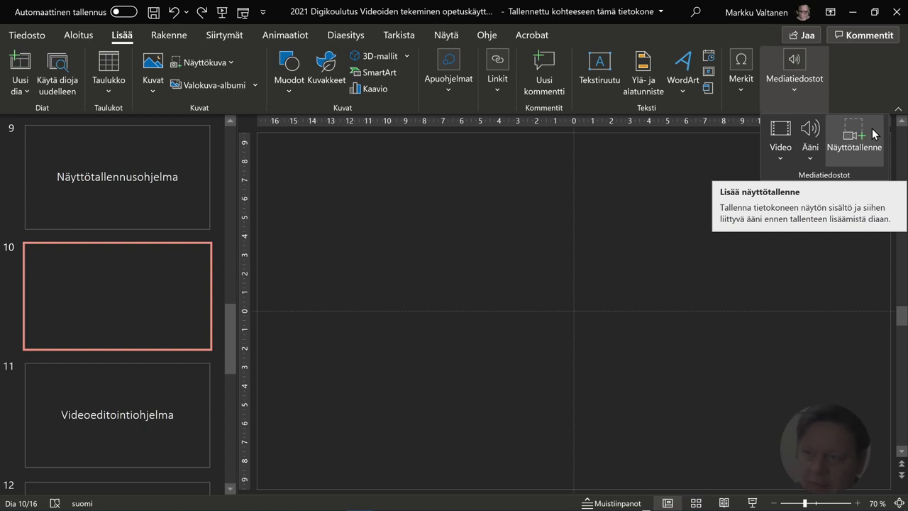
Start a Näyttötallenne screen recording covering the full screen, then return to the PowerPoint window.
click(873, 133)
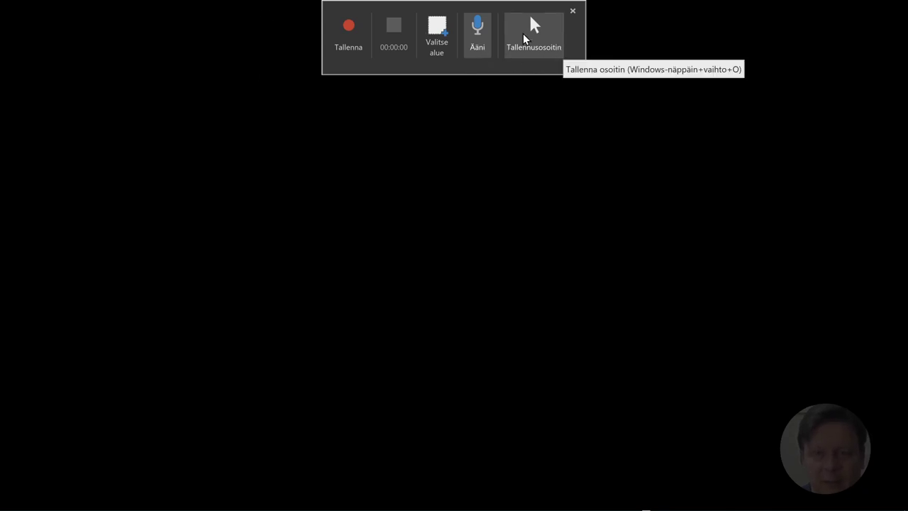
click(441, 53)
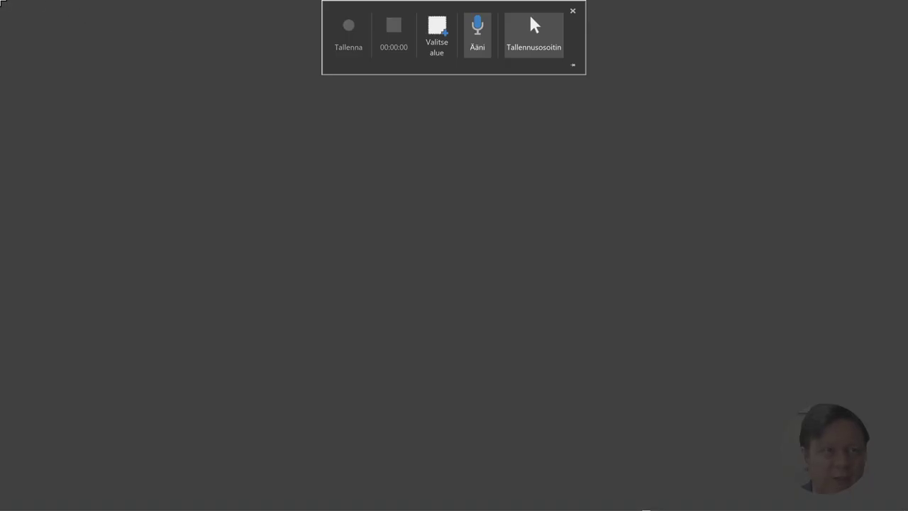
drag(3, 3, 907, 510)
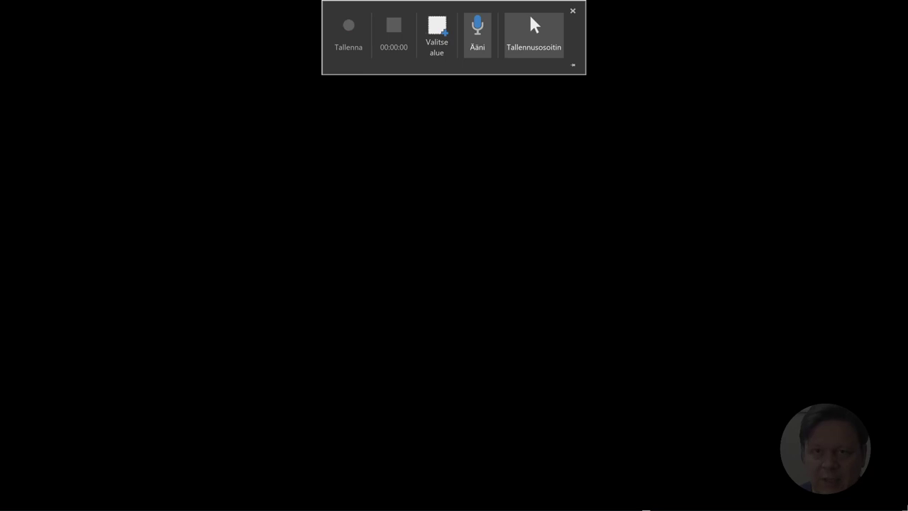
click(352, 42)
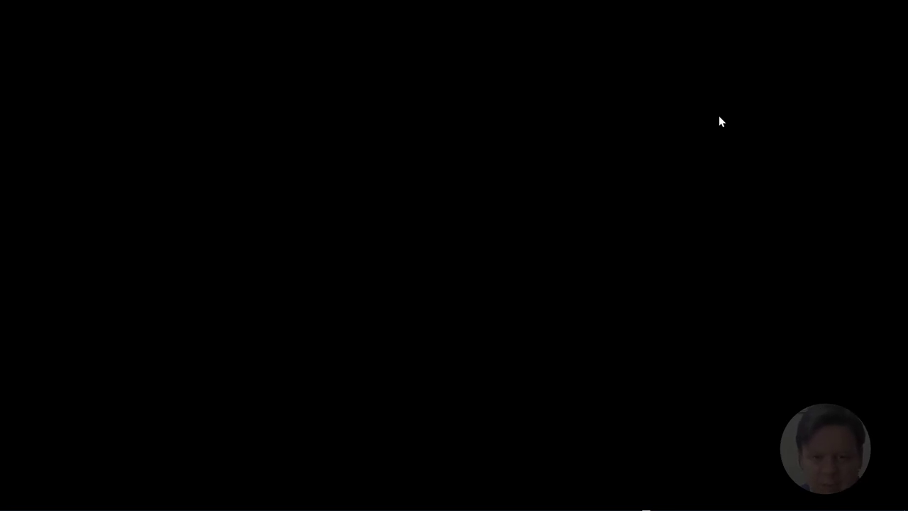
key(alt+Tab)
key(Tab)
key(Tab)
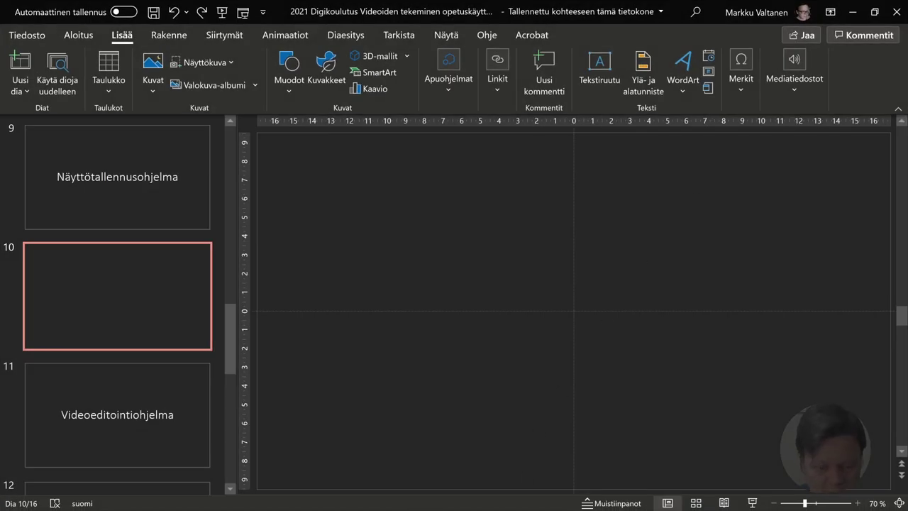
Launch OneNote from the Start menu, showing the blank Digihanke page.
key(super)
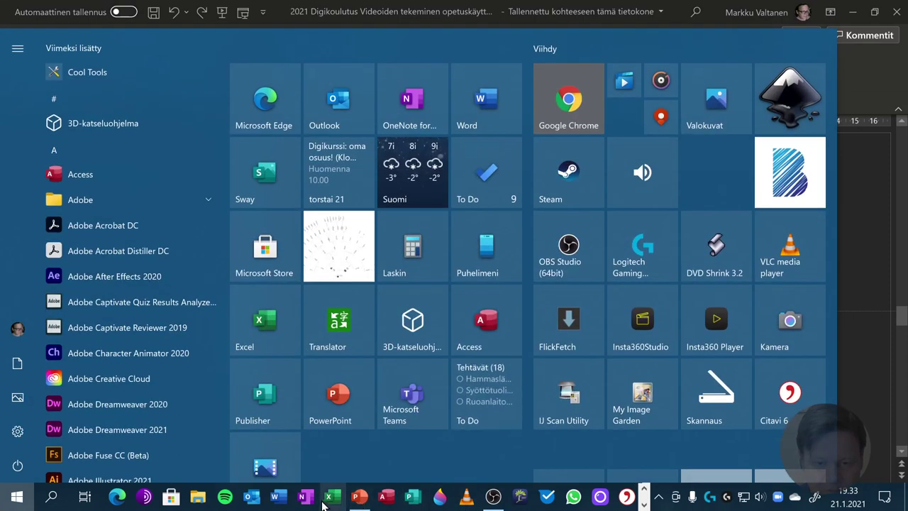
click(306, 497)
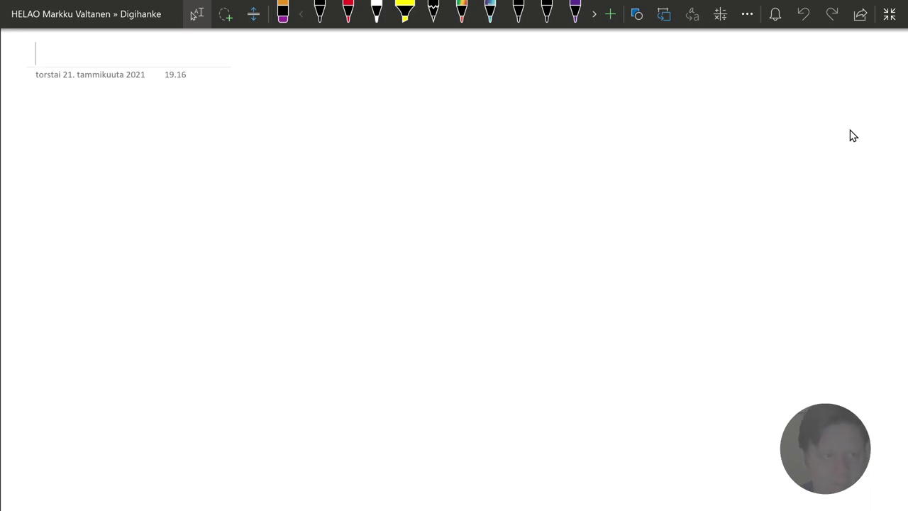
Hand-draw a red triangle, circle and square side by side, then switch to the purple pen.
key(alt+d)
mouse_move(228, 140)
mouse_down()
mouse_move(204, 171)
mouse_move(260, 251)
mouse_move(244, 172)
mouse_move(221, 132)
mouse_up()
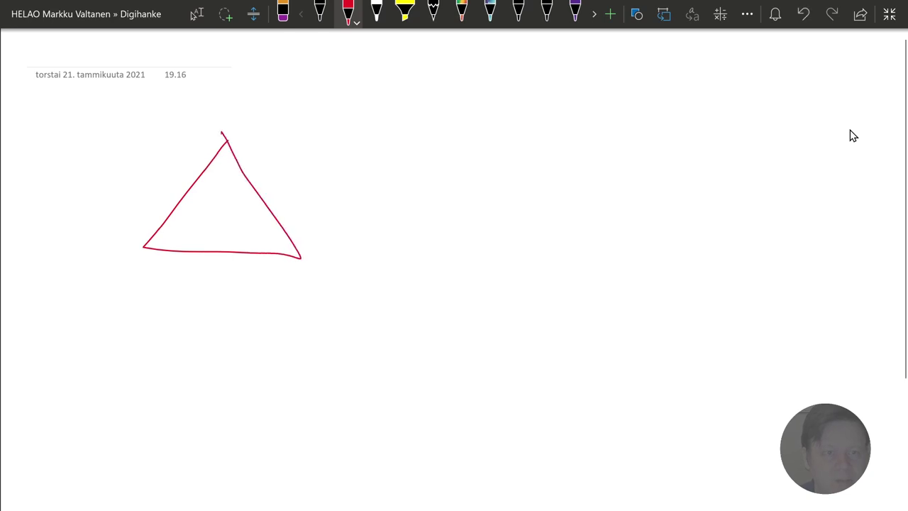
mouse_move(425, 130)
mouse_down()
mouse_move(344, 234)
mouse_move(507, 217)
mouse_move(420, 131)
mouse_up()
mouse_move(552, 143)
mouse_down()
mouse_move(552, 256)
mouse_move(707, 256)
mouse_move(691, 120)
mouse_move(548, 125)
mouse_move(554, 158)
mouse_up()
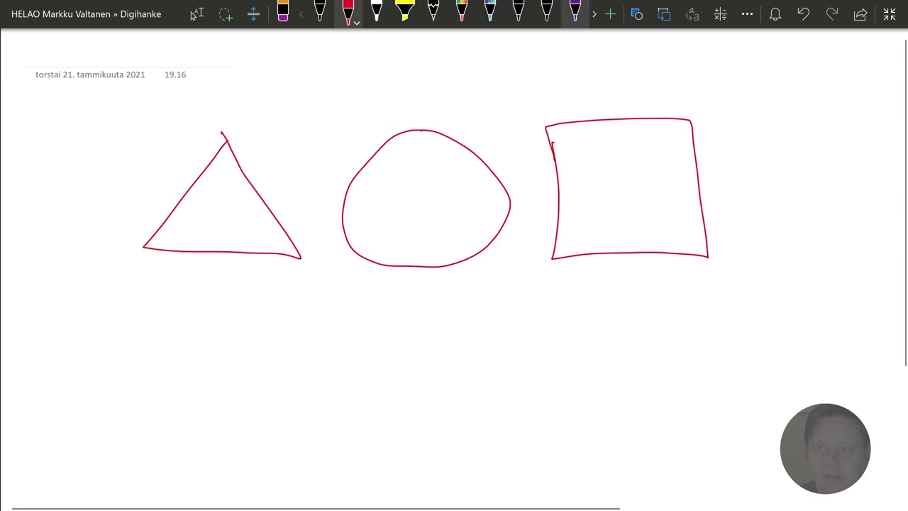
click(575, 10)
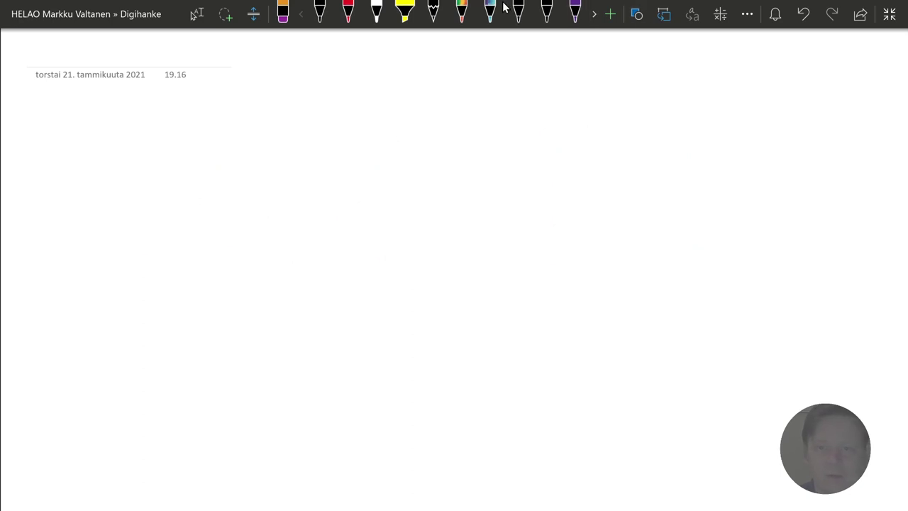
Insert purple two-dimensional x–y axes from the Shapes gallery across the middle of the page.
click(636, 15)
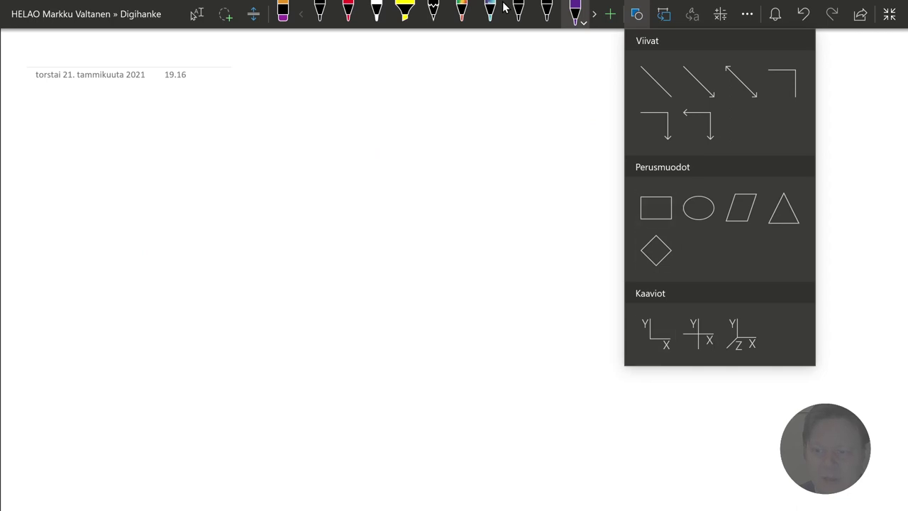
click(655, 334)
mouse_move(308, 127)
mouse_down()
mouse_move(478, 382)
mouse_move(701, 382)
mouse_up()
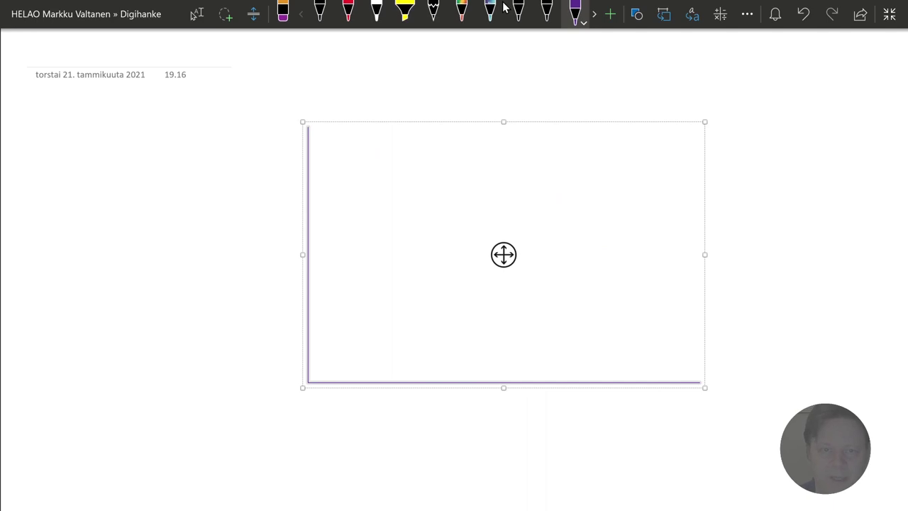
click(770, 189)
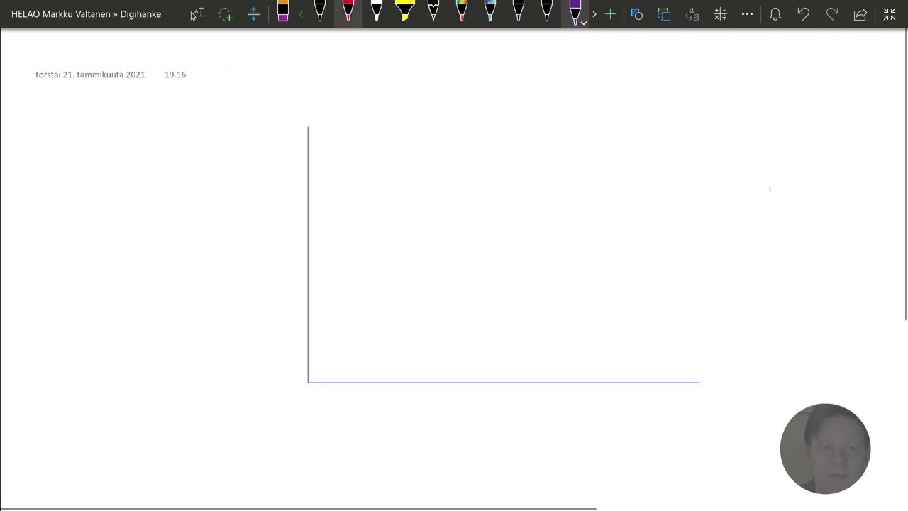
In red ink, draw a falling curve labelled 1950, 2020, 67% and 5%.
click(347, 10)
drag(342, 151, 688, 345)
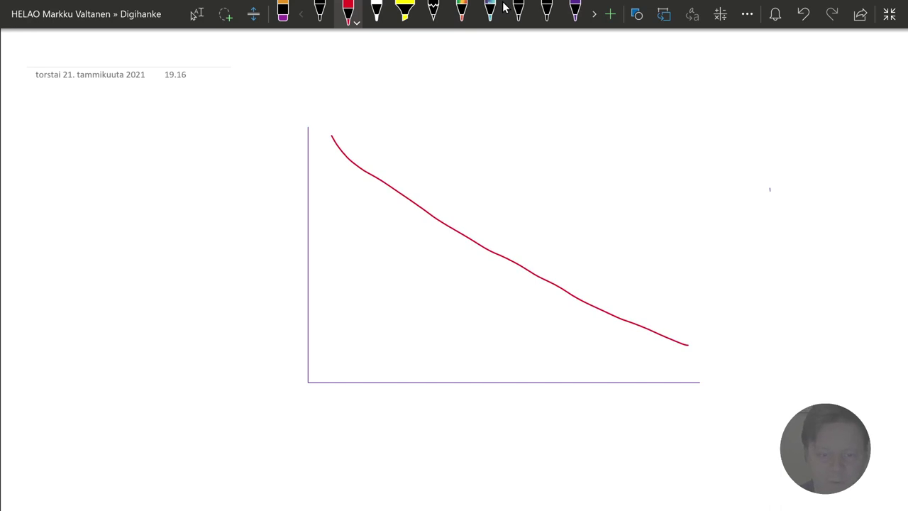
drag(336, 396, 368, 388)
drag(366, 389, 364, 390)
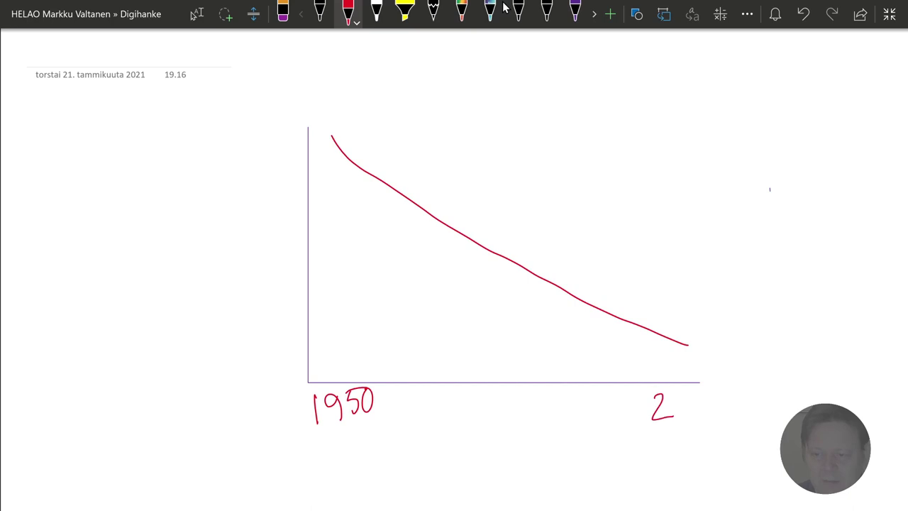
drag(699, 399, 711, 418)
drag(718, 397, 714, 417)
drag(342, 95, 334, 114)
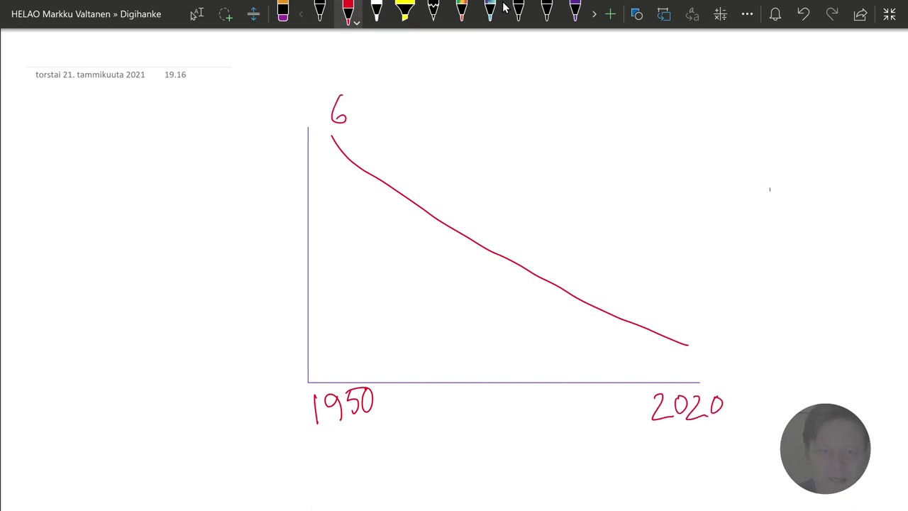
drag(397, 90, 375, 128)
drag(393, 115, 391, 117)
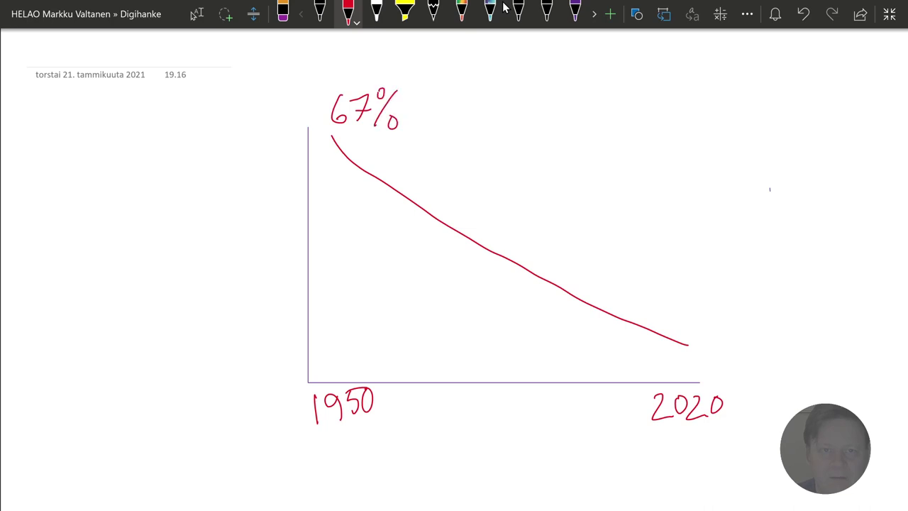
mouse_move(693, 305)
mouse_down()
mouse_move(685, 316)
mouse_move(730, 313)
mouse_up()
drag(748, 305, 723, 331)
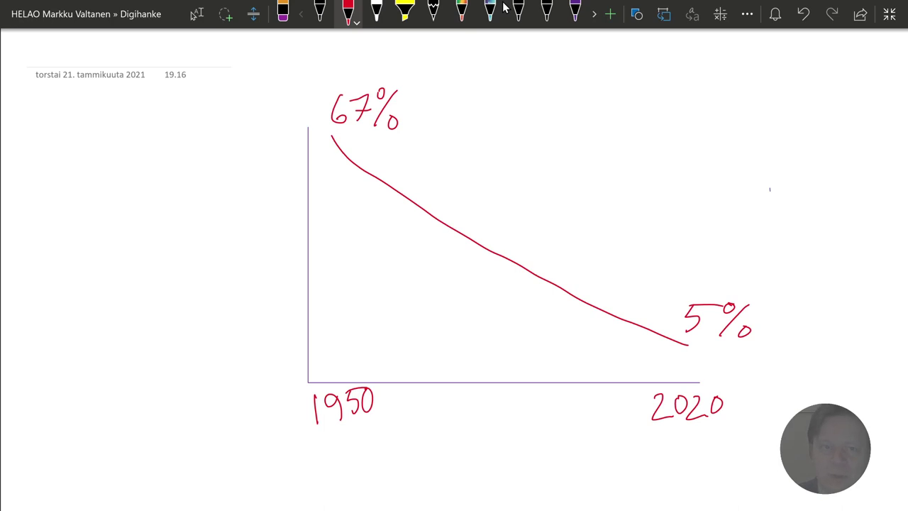
Handwrite '16 − 8 =' above the right side of the graph.
drag(553, 103, 543, 141)
drag(582, 103, 572, 125)
drag(670, 105, 709, 118)
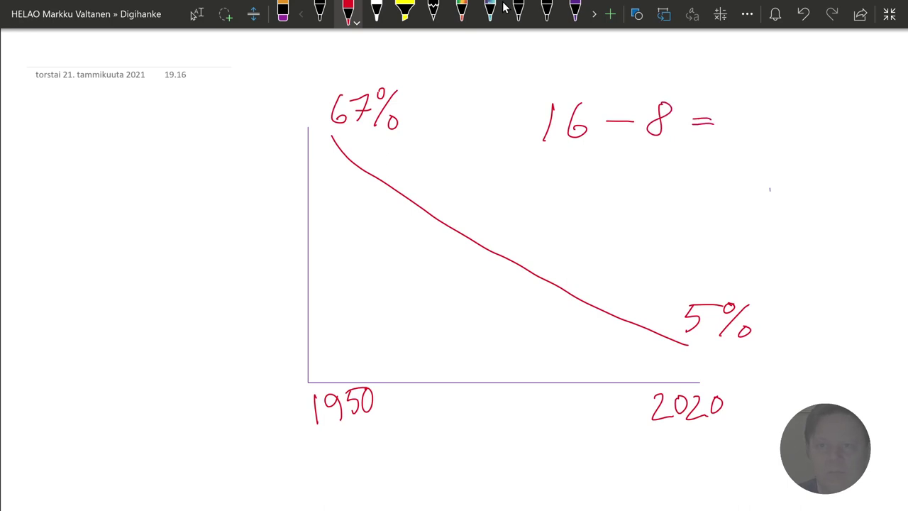
Lasso-select the handwritten 16 − 8 = and convert the ink to typed math.
click(226, 14)
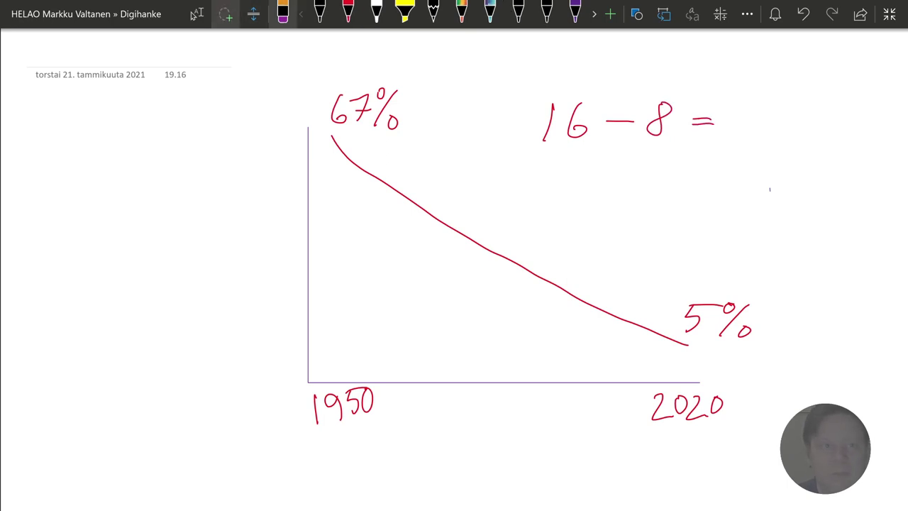
drag(574, 66, 567, 64)
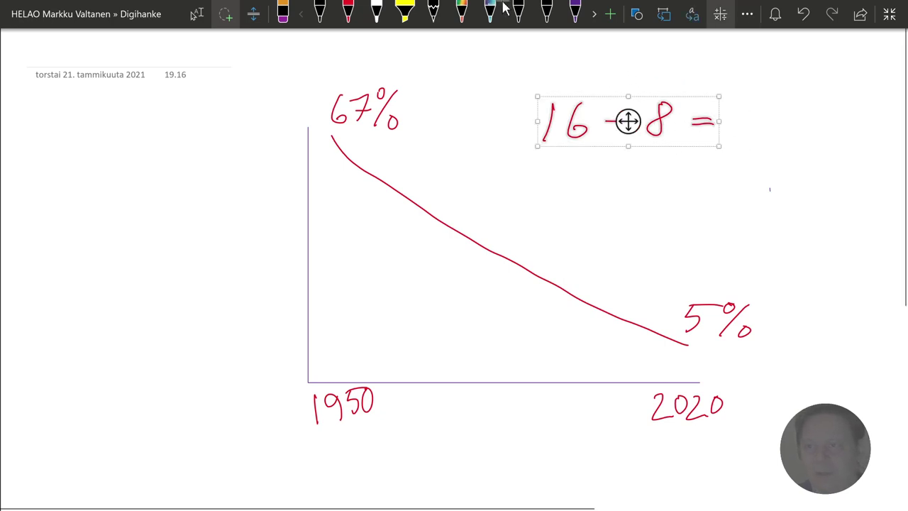
click(720, 14)
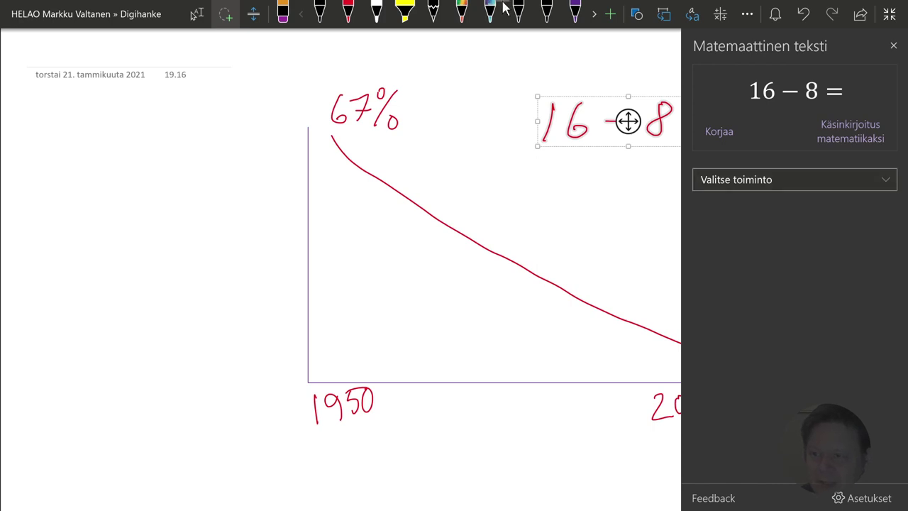
click(849, 131)
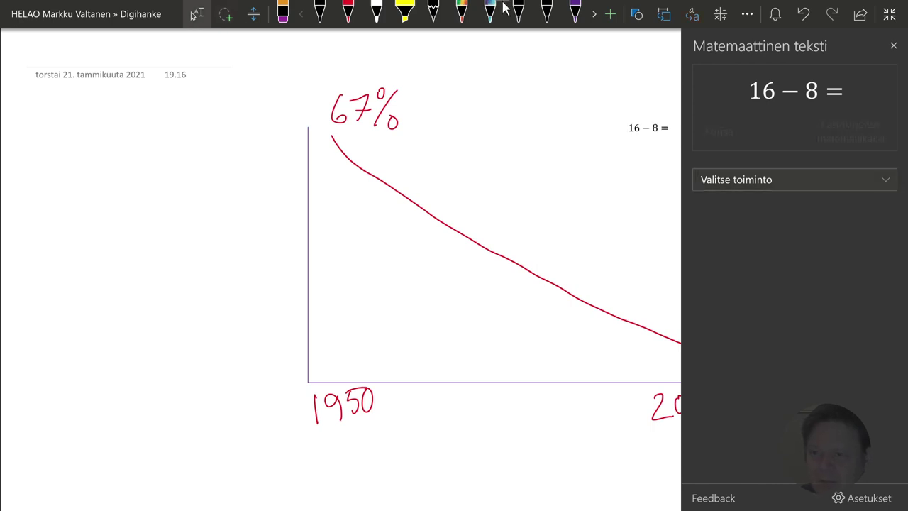
Calculate the expression with Laske and show its Ratkaisun vaiheet in Immersive Reader.
click(738, 179)
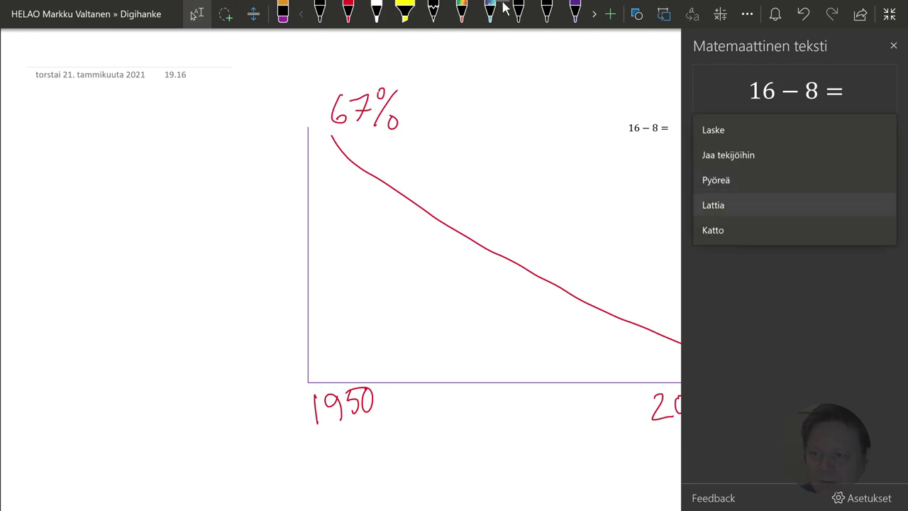
key(Return)
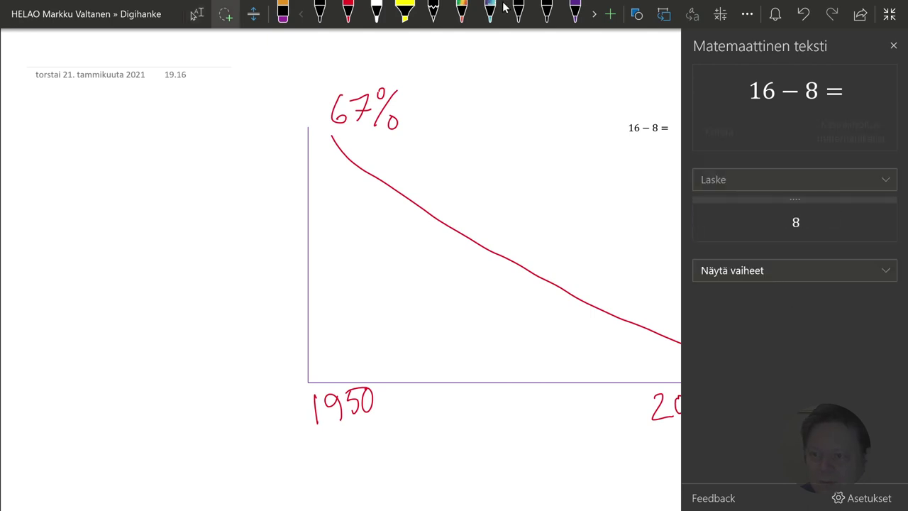
key(Return)
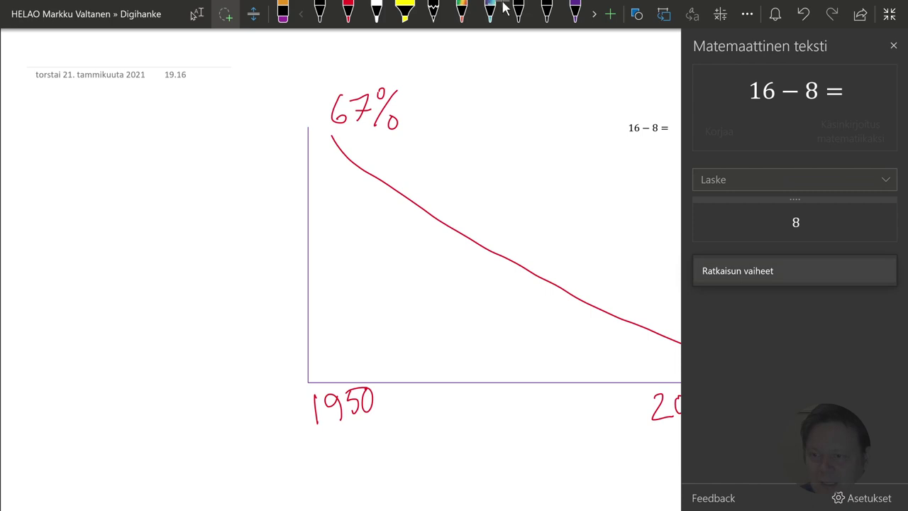
key(Return)
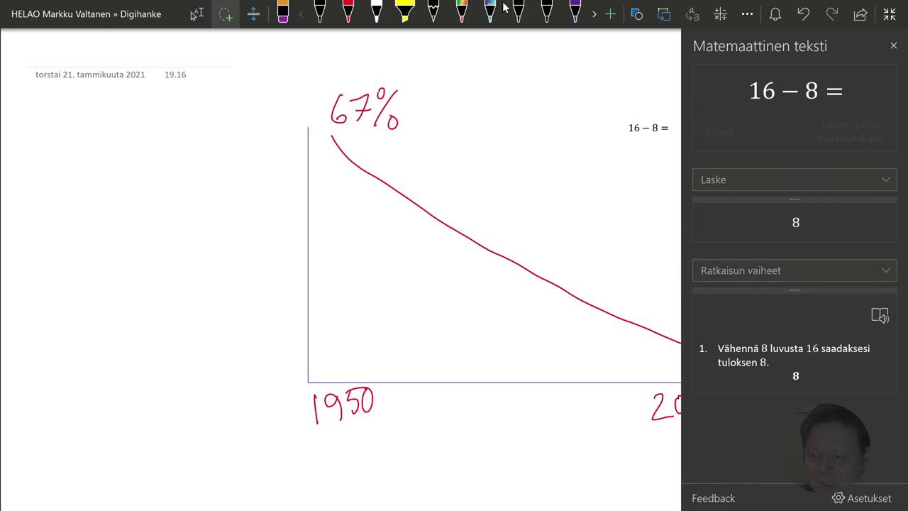
key(Tab)
key(Return)
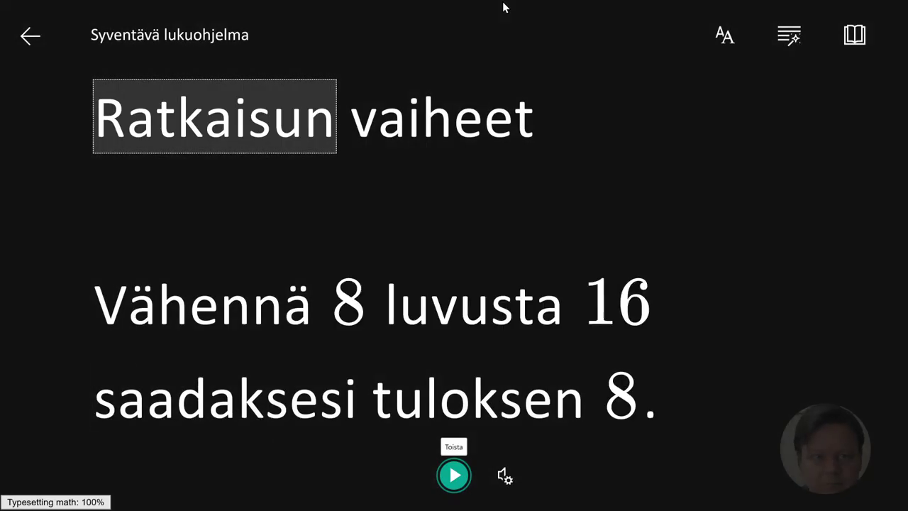
Read the 16 − 8 = 8 solution step aloud, then exit Immersive Reader.
key(space)
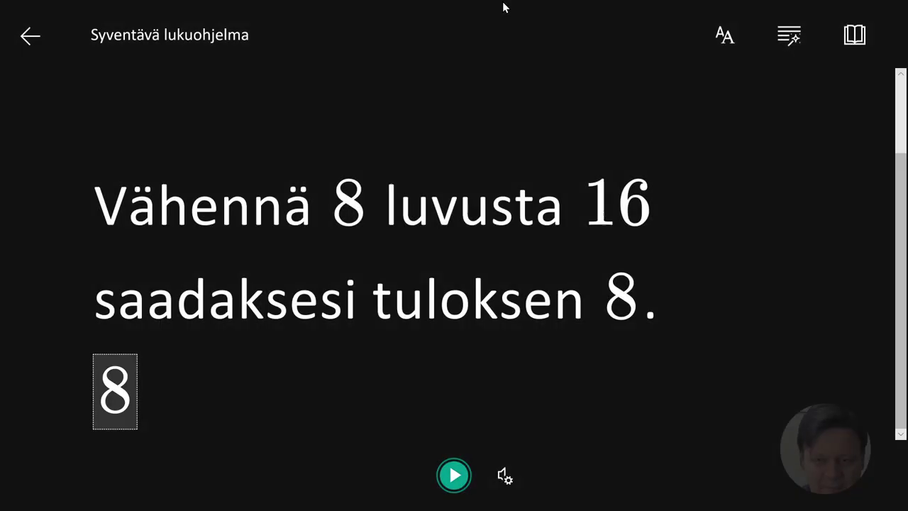
key(Escape)
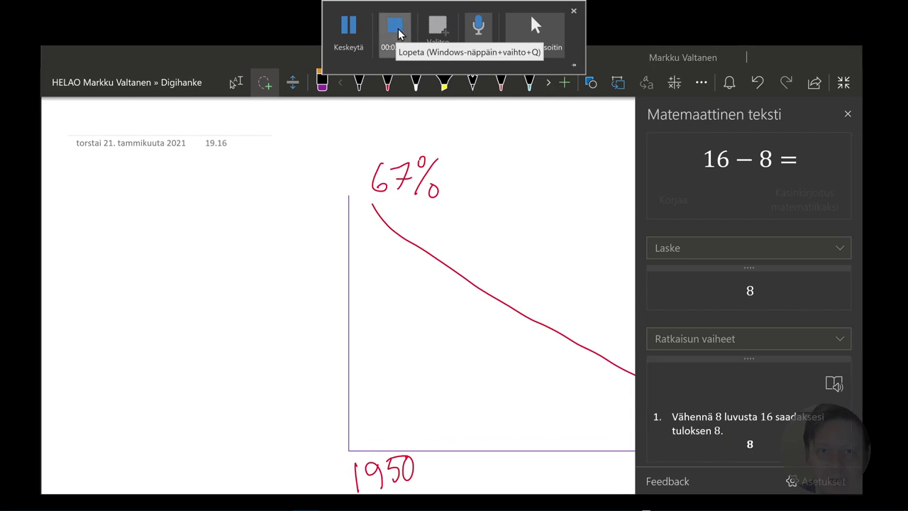
Stop the recording and resize the inserted video to fill slide 10 at 19,05 × 33,87 cm.
click(397, 32)
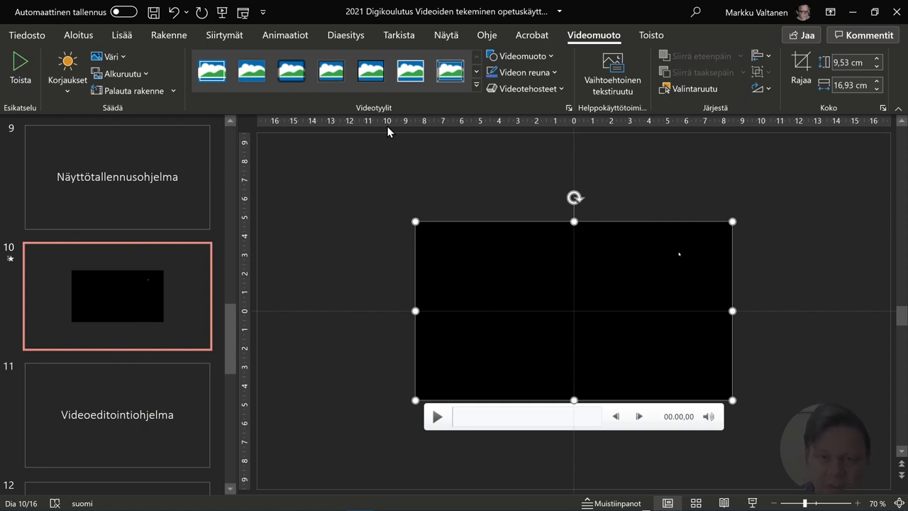
drag(506, 259, 381, 204)
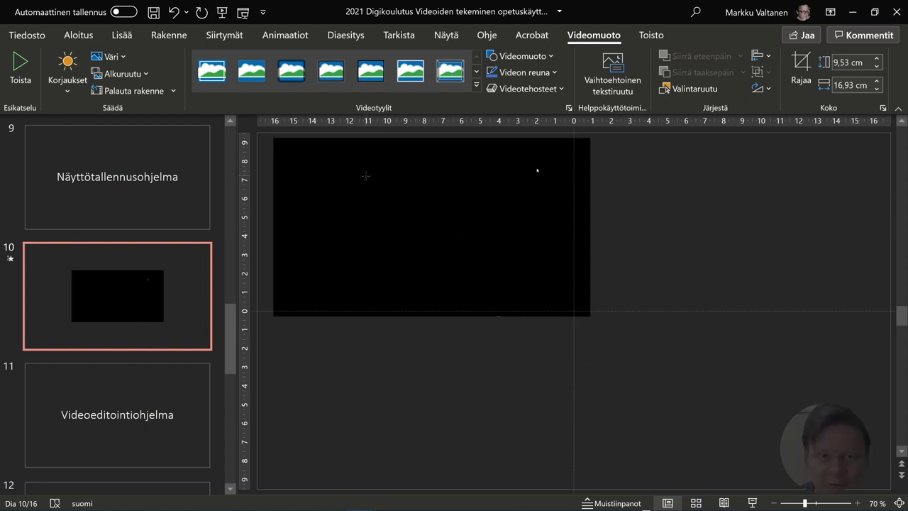
drag(456, 239, 424, 200)
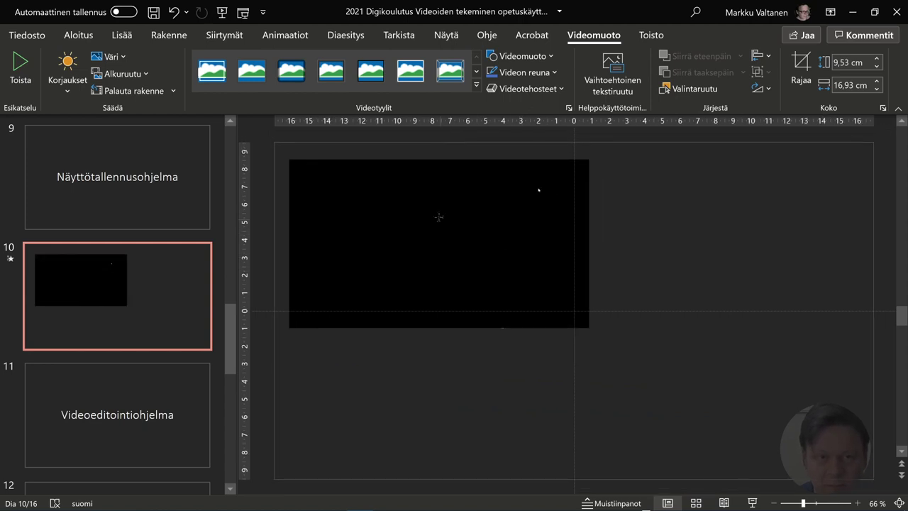
mouse_move(573, 320)
mouse_down()
mouse_move(614, 353)
mouse_move(872, 484)
mouse_up()
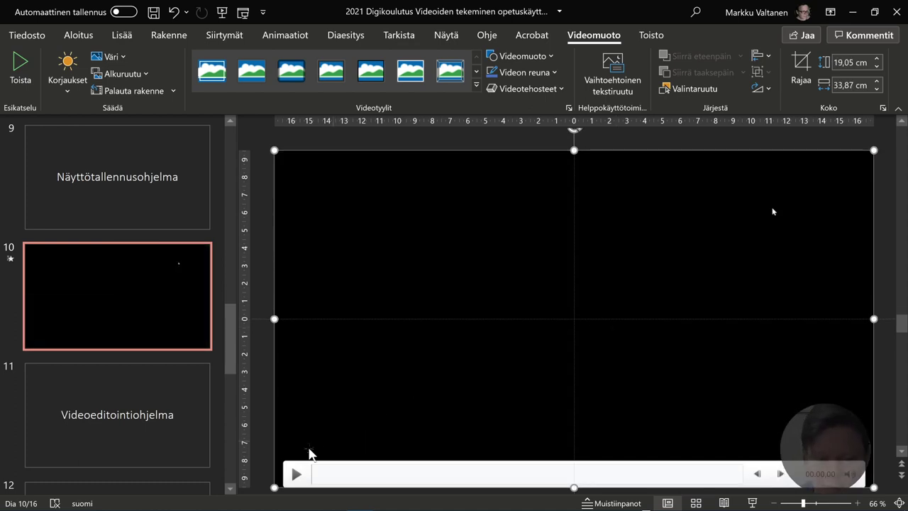
Play the video, skip through the shapes and chart footage, and pause at the math solving.
click(297, 477)
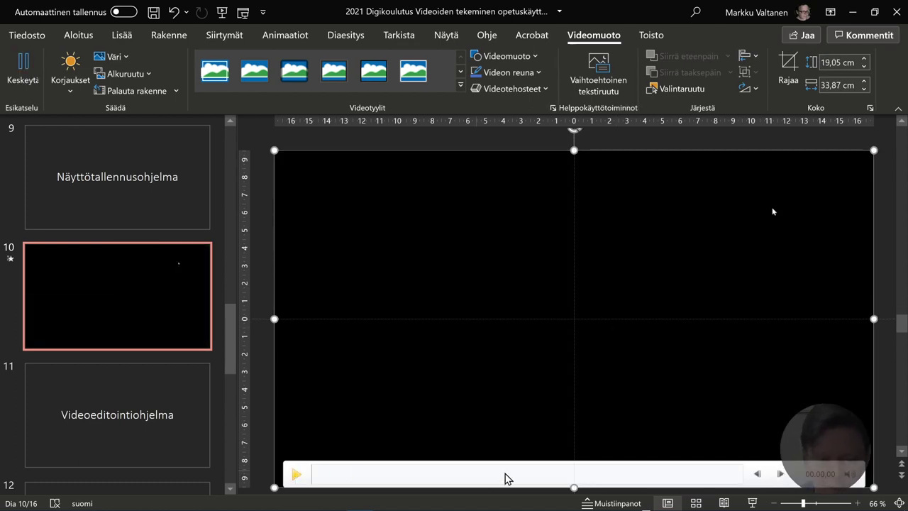
click(377, 477)
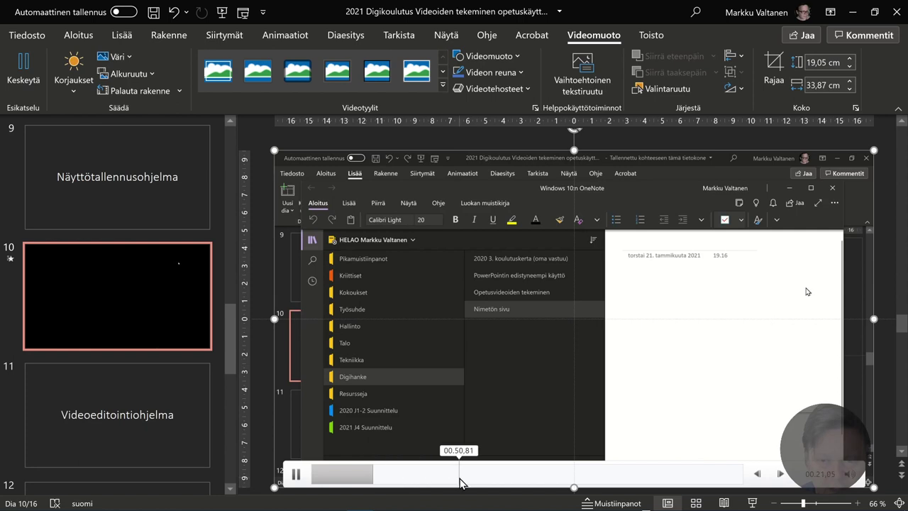
click(461, 477)
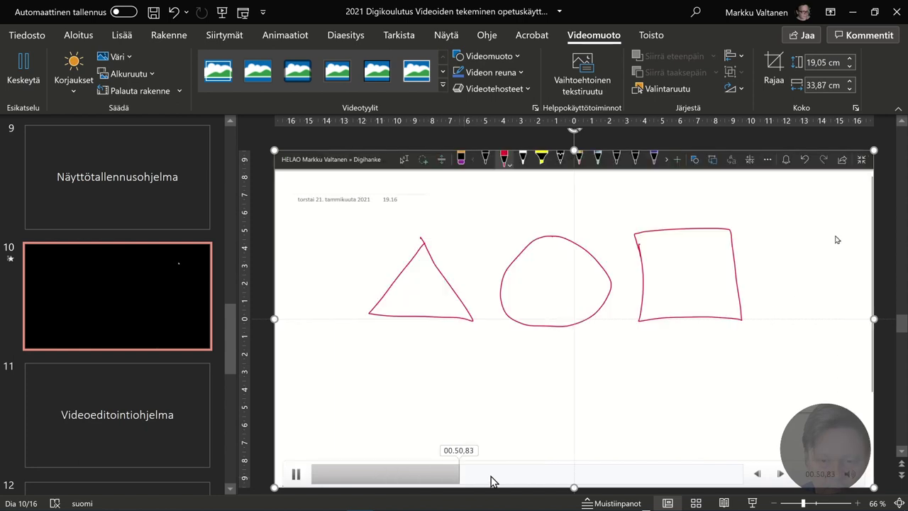
click(589, 476)
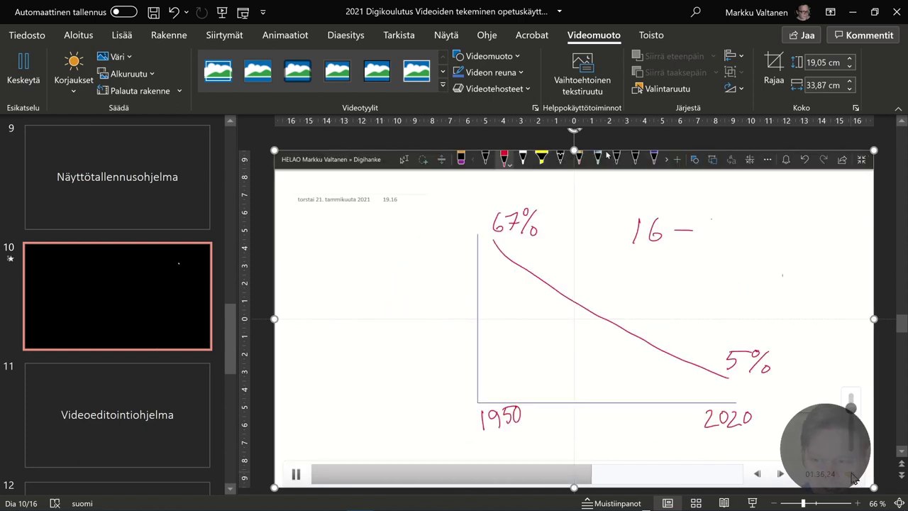
click(726, 477)
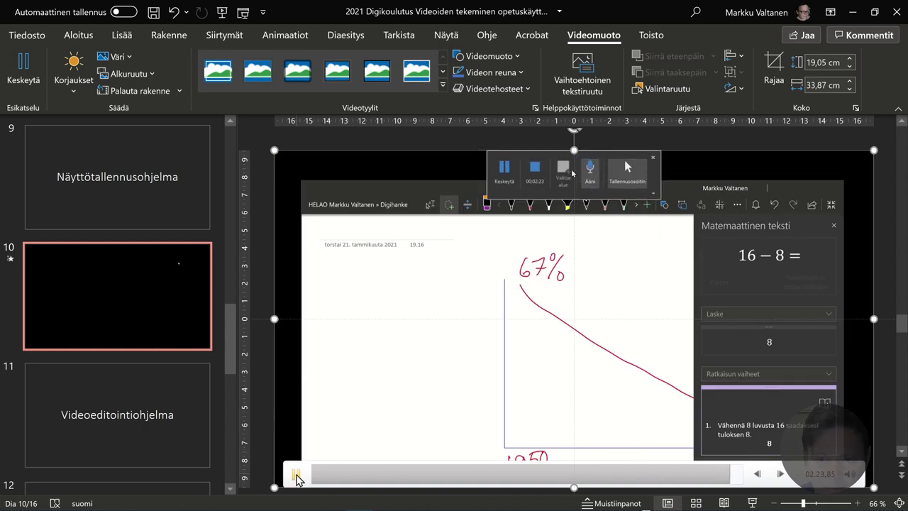
click(295, 473)
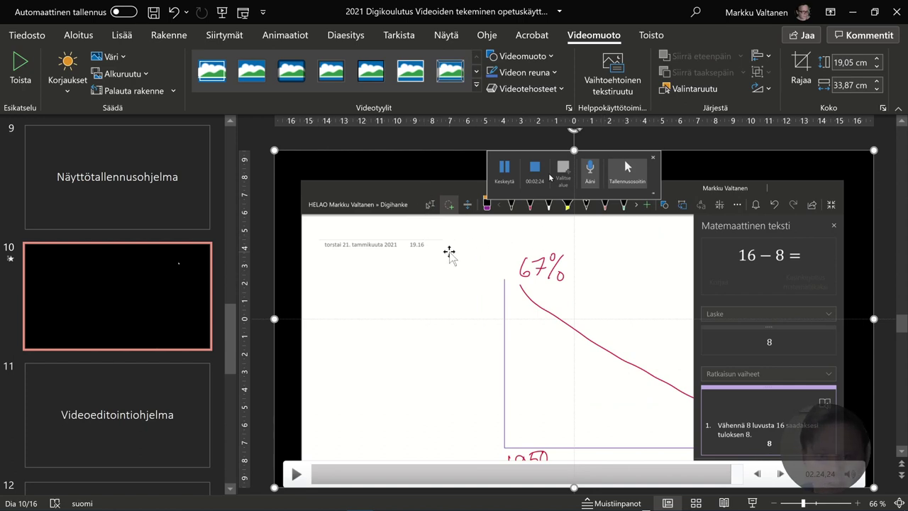
right_click(450, 255)
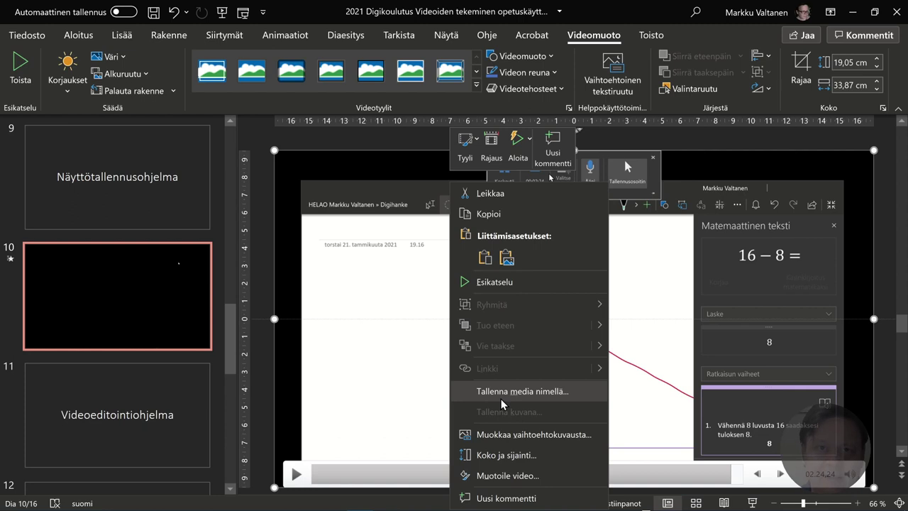
key(Escape)
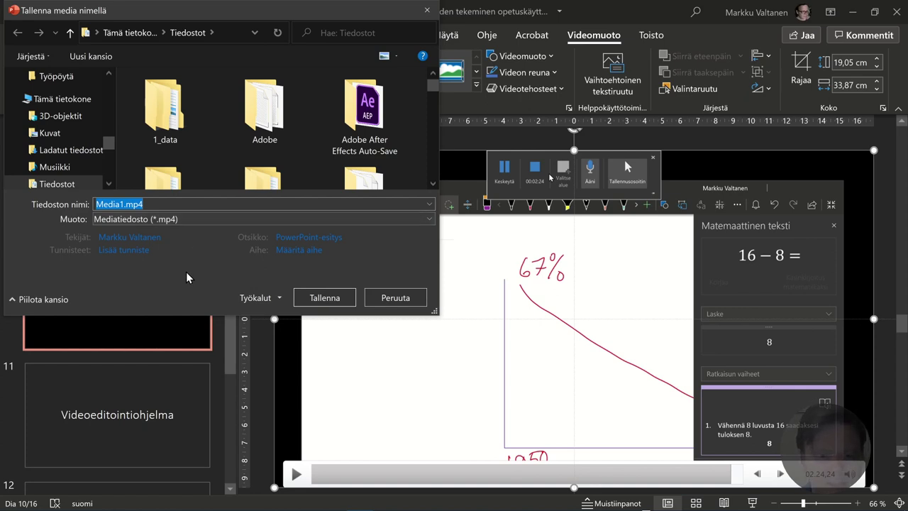
click(394, 298)
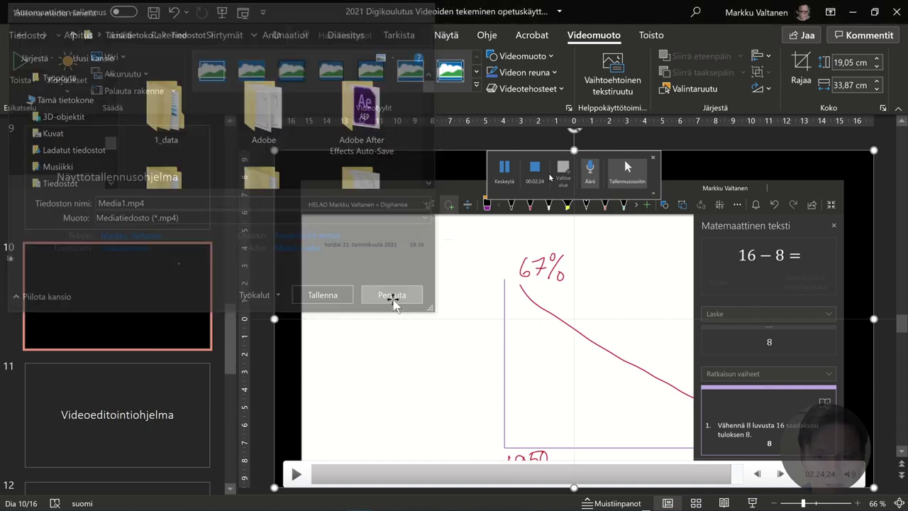